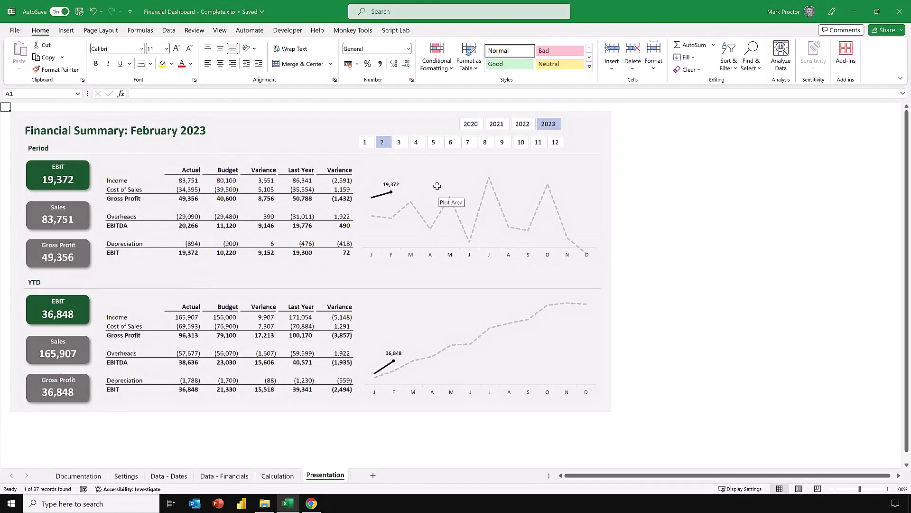
- Step the dashboard's month slicer through March and April to May 2023
click(399, 142)
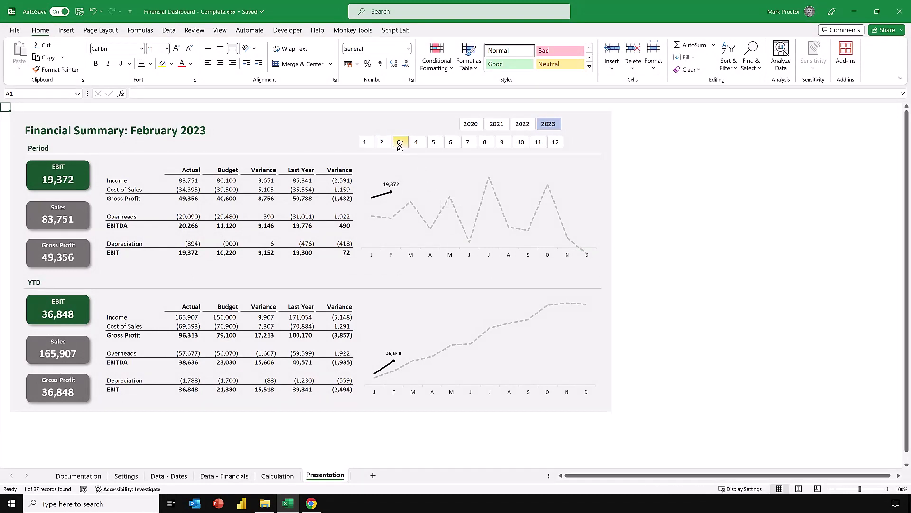
click(417, 144)
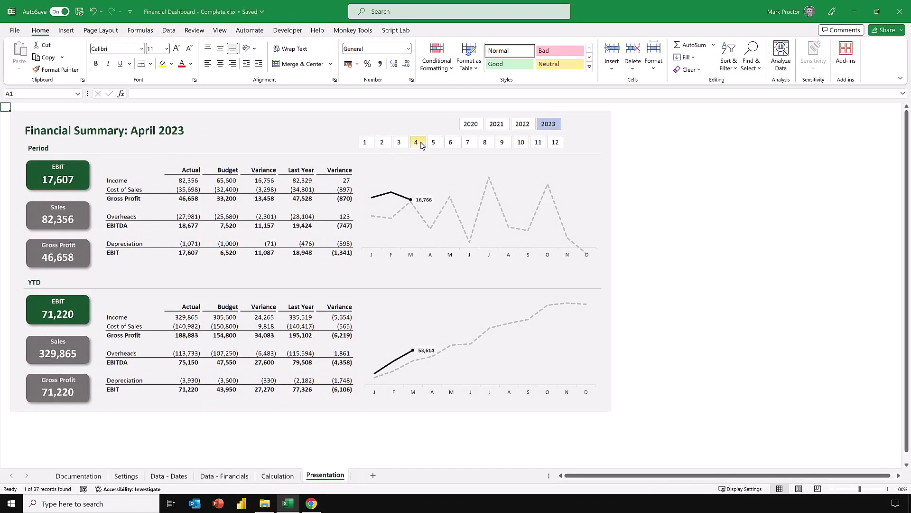
click(433, 144)
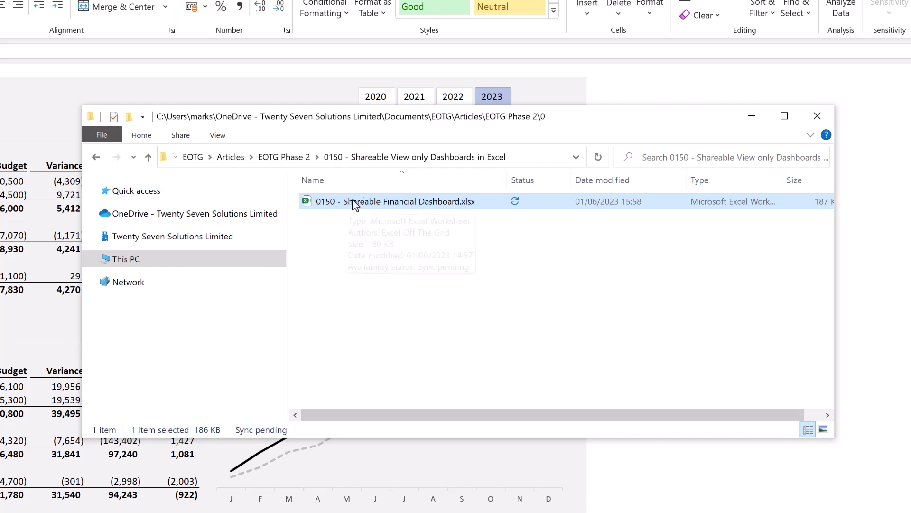
- Open 0150 - Shareable Financial Dashboard.xlsx in Excel for the web with View online
right_click(386, 202)
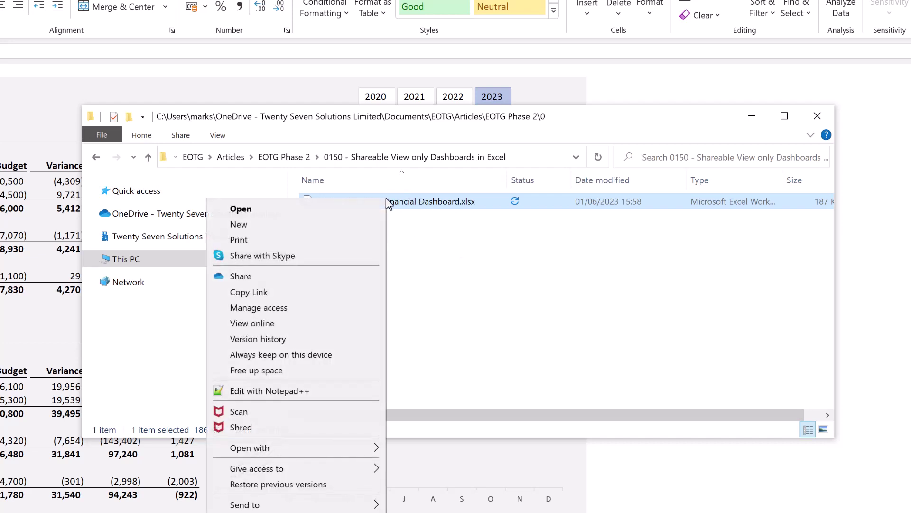
click(291, 324)
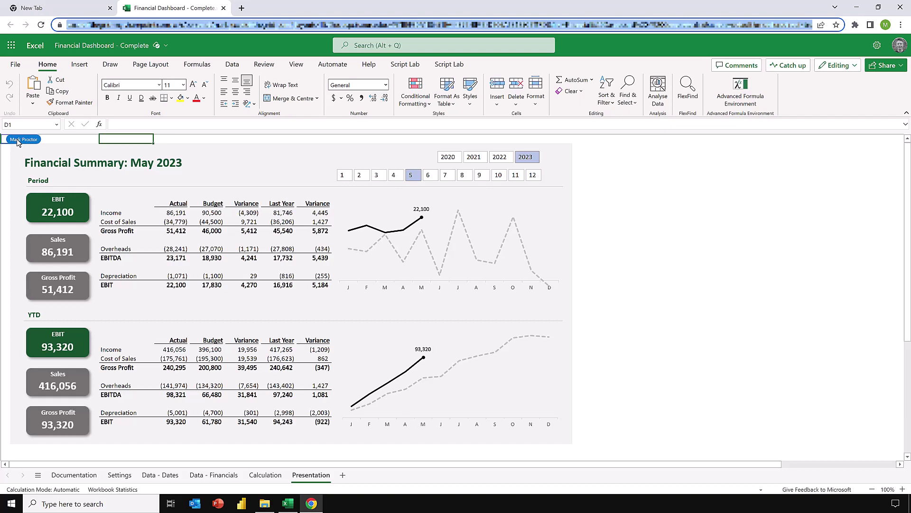
click(282, 506)
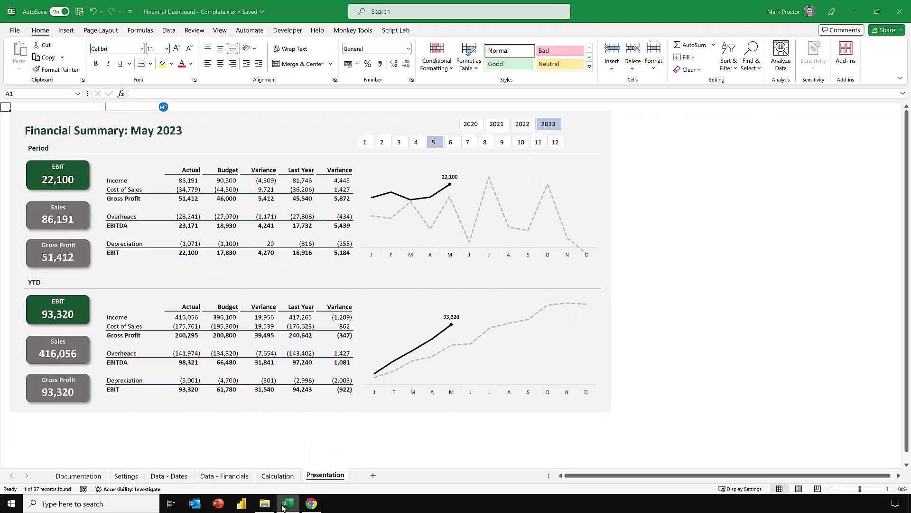
click(40, 107)
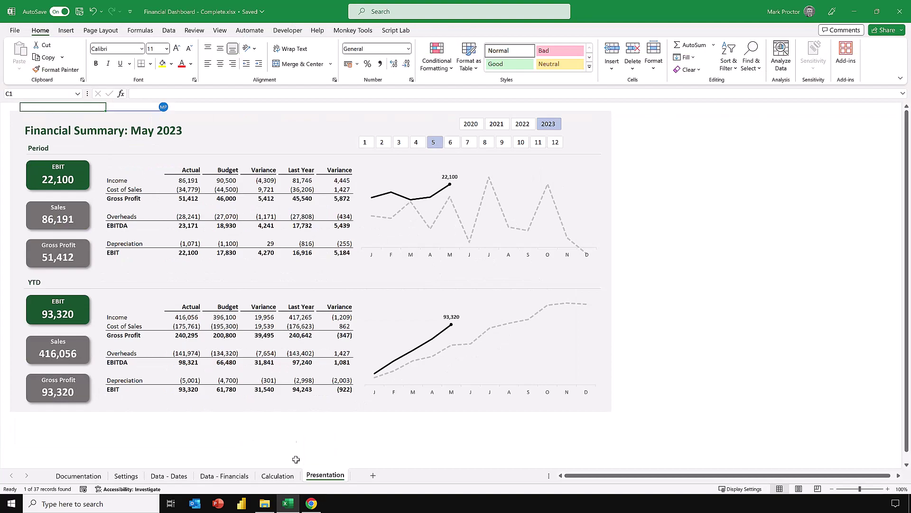
click(288, 506)
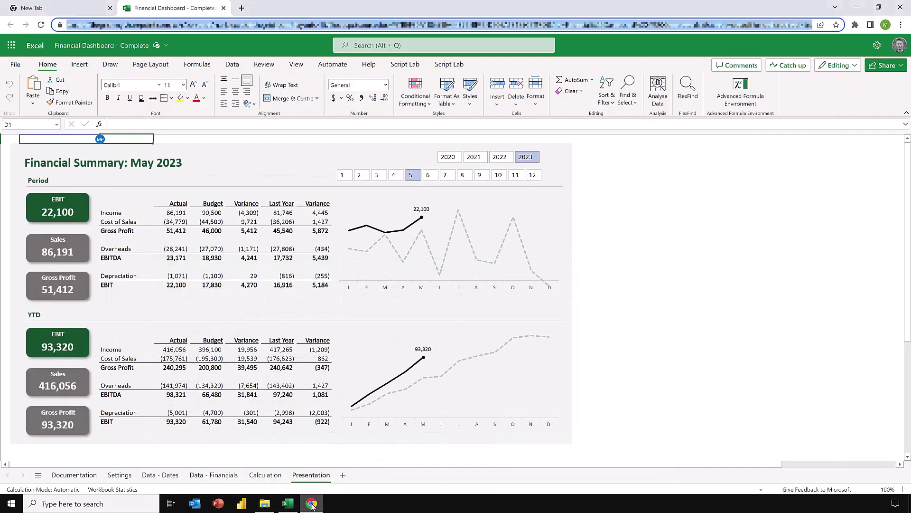
click(14, 138)
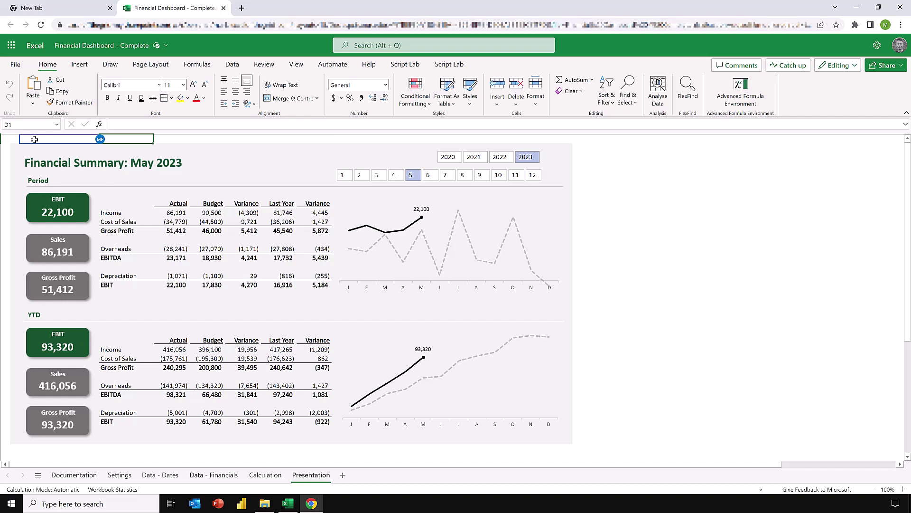
- Open the workbook's Embed dialog from File > Share
click(16, 65)
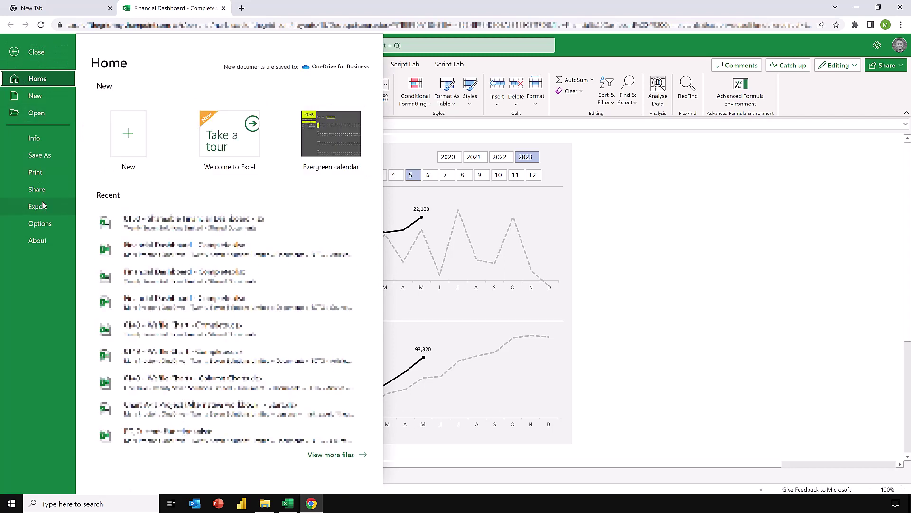
click(45, 189)
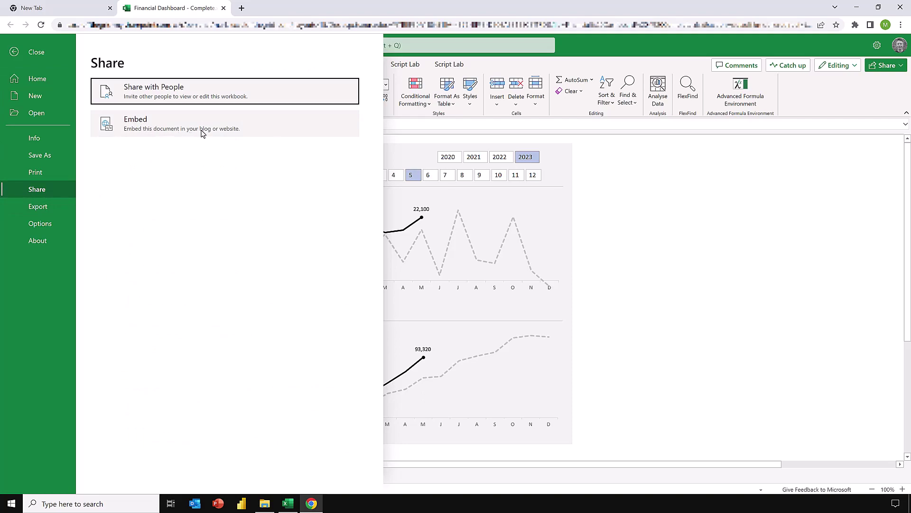
click(165, 122)
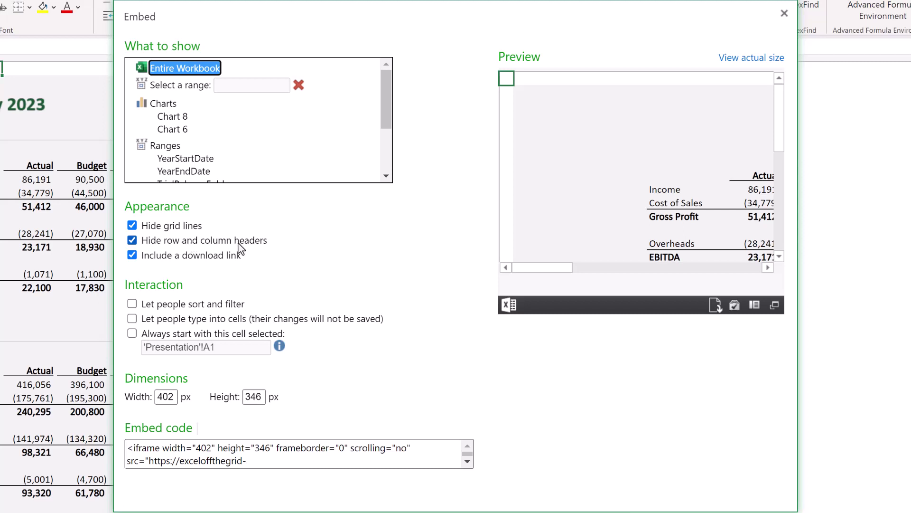
- Drop the download link, allow sort/filter, start at 'Presentation'!A1, and select the embed code
click(132, 255)
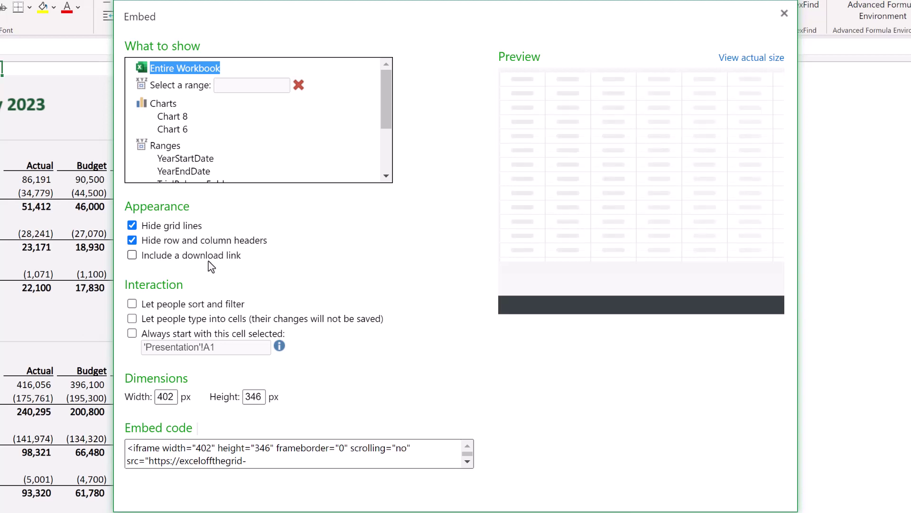
click(132, 304)
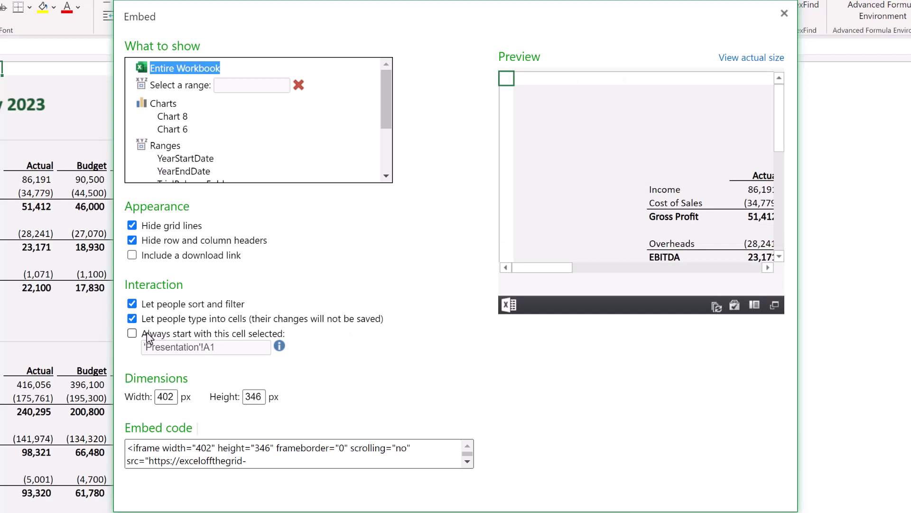
click(132, 333)
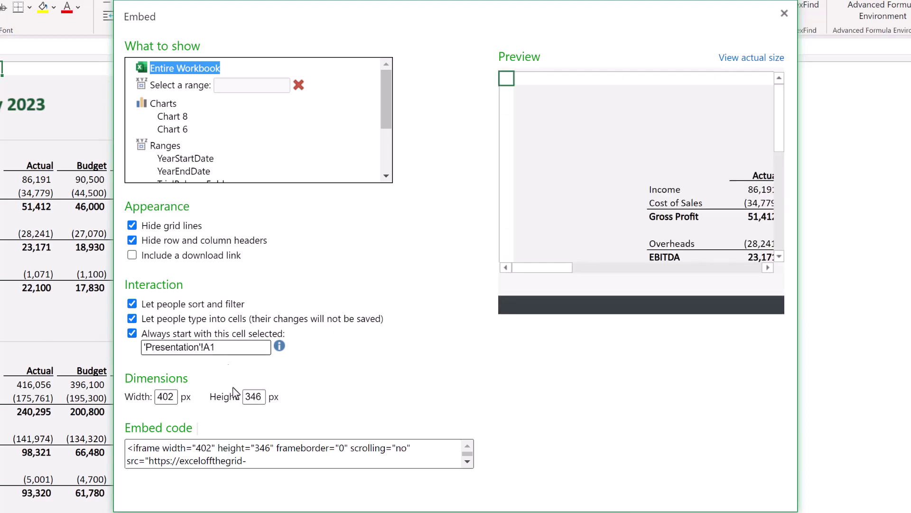
click(245, 453)
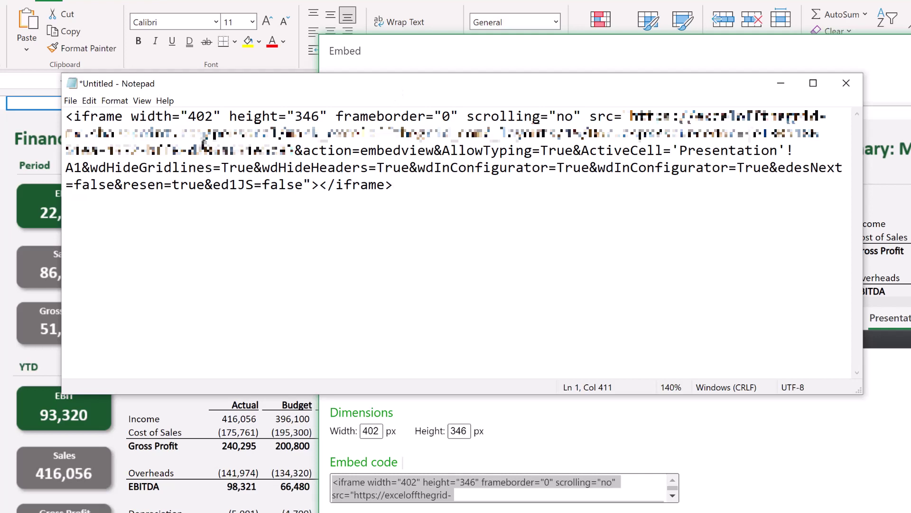
- Delete the iframe attributes preceding the embed URL in Notepad
drag(403, 194, 64, 116)
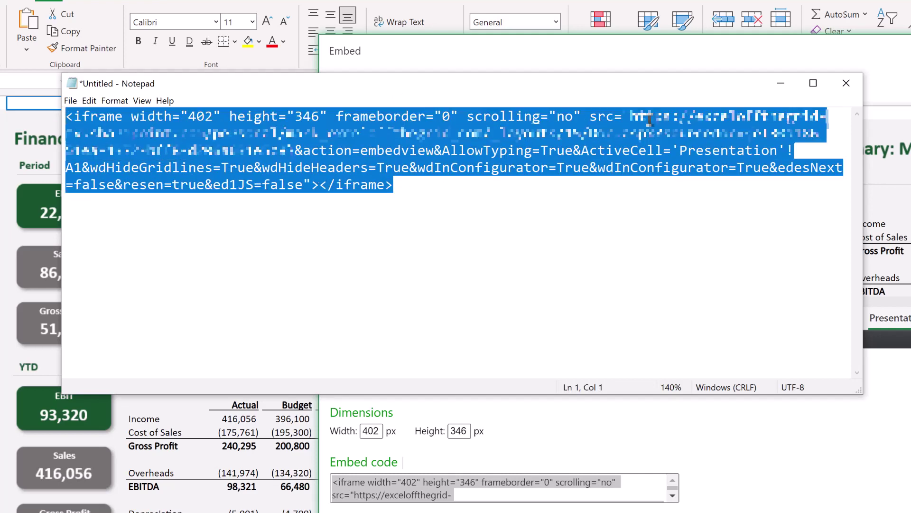
click(626, 117)
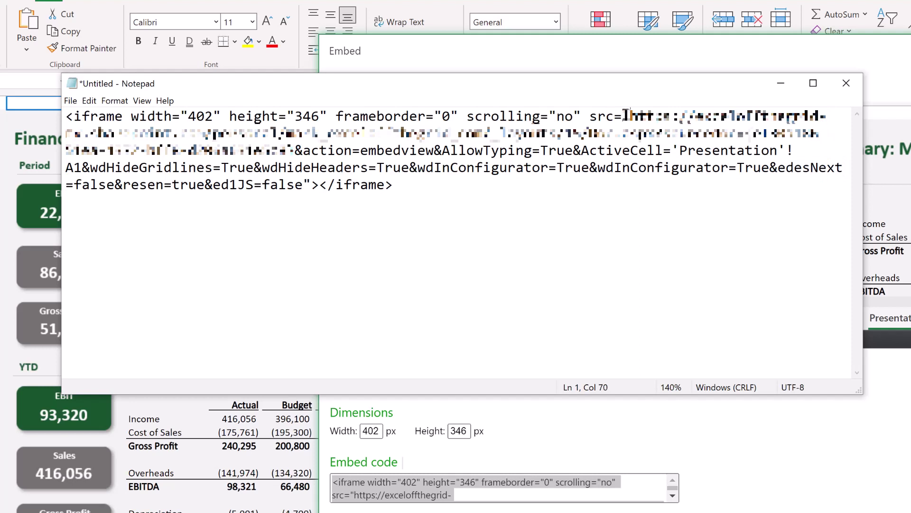
drag(626, 116, 58, 116)
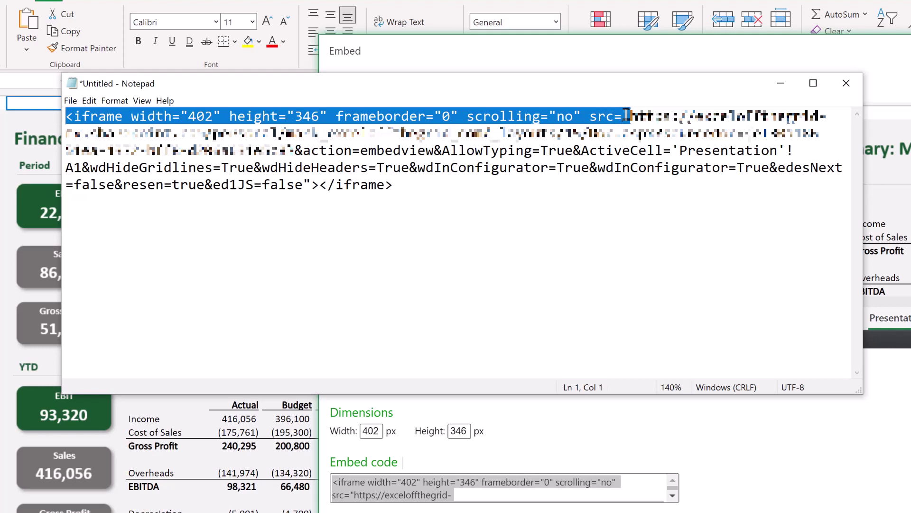
key(BackSpace)
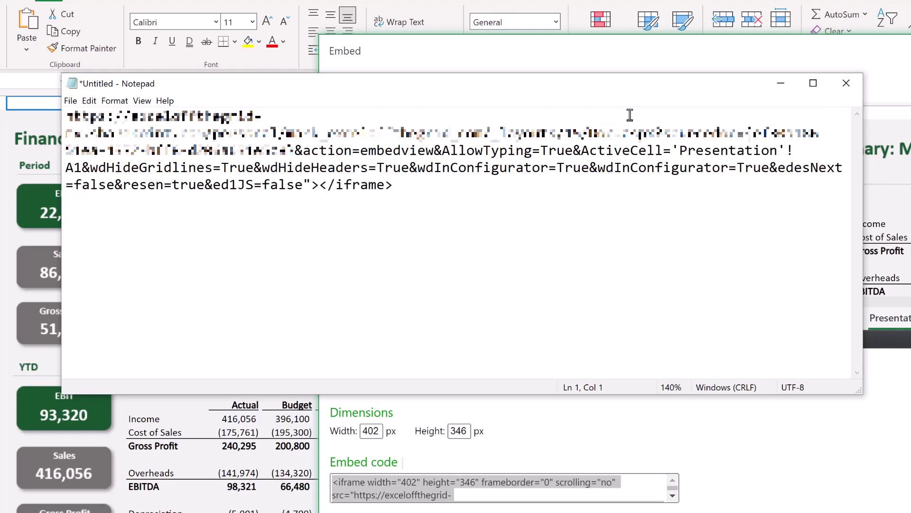
- Delete the closing quote and iframe end tag so the text ends at ed1JS=false
click(305, 185)
drag(304, 185, 398, 185)
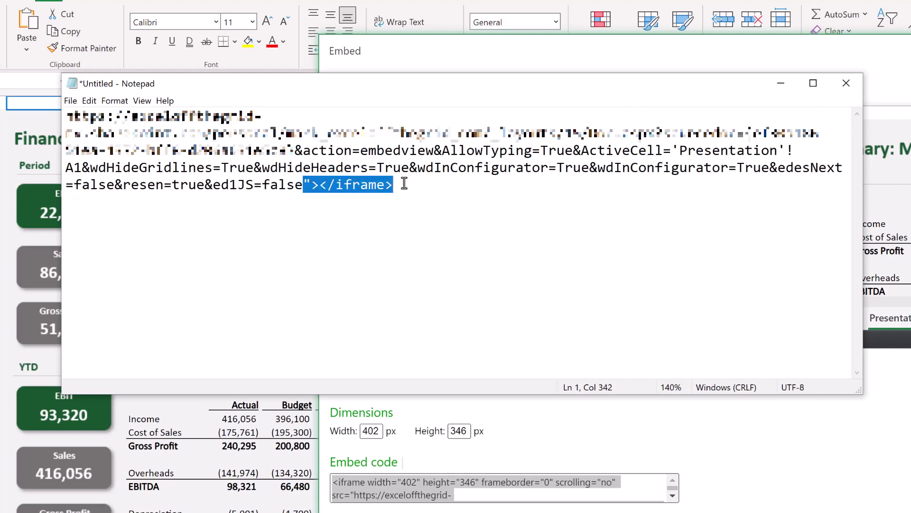
key(BackSpace)
drag(346, 185, 62, 117)
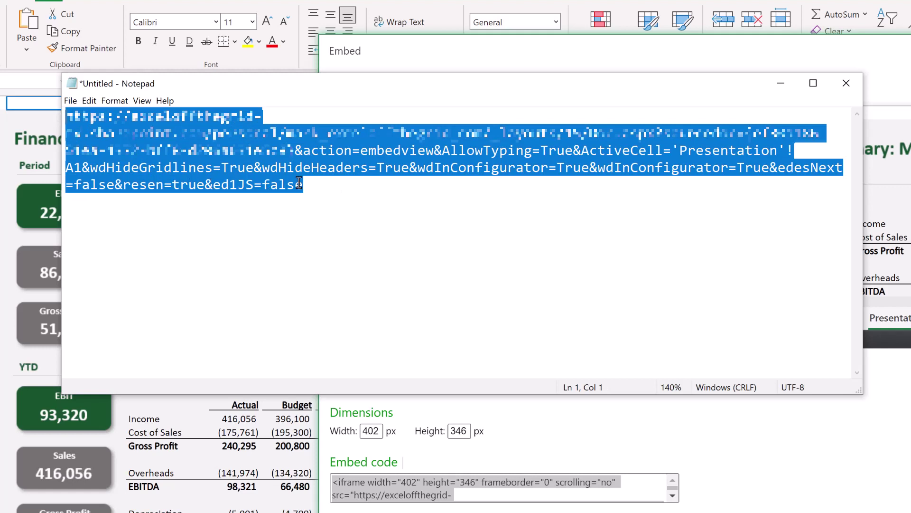
click(328, 187)
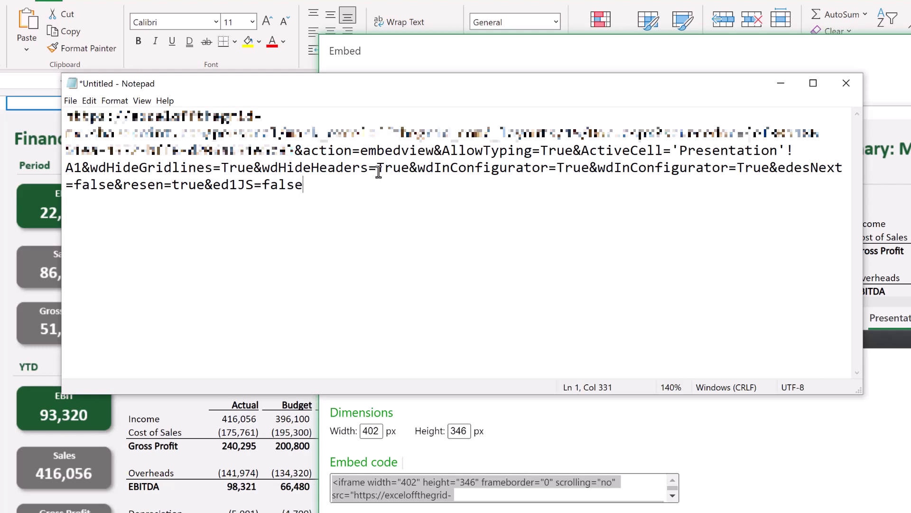
click(441, 151)
drag(466, 151, 406, 170)
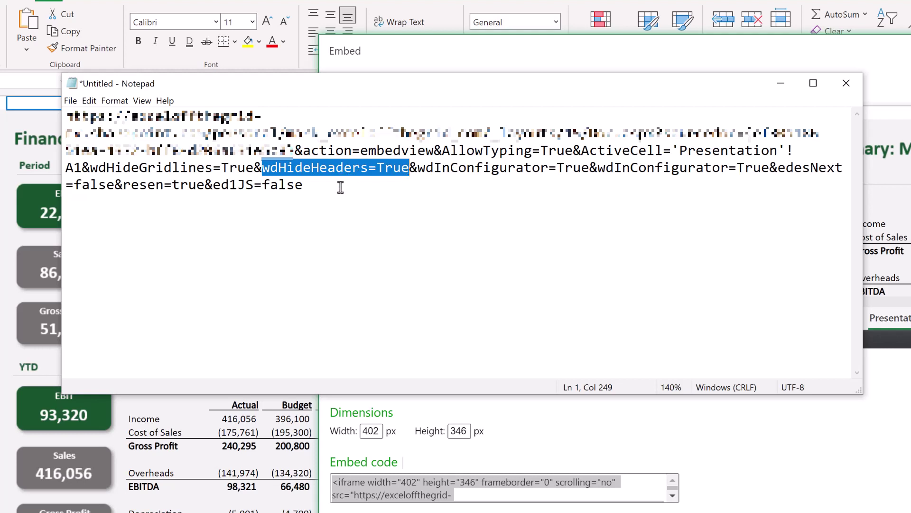
drag(340, 187, 68, 104)
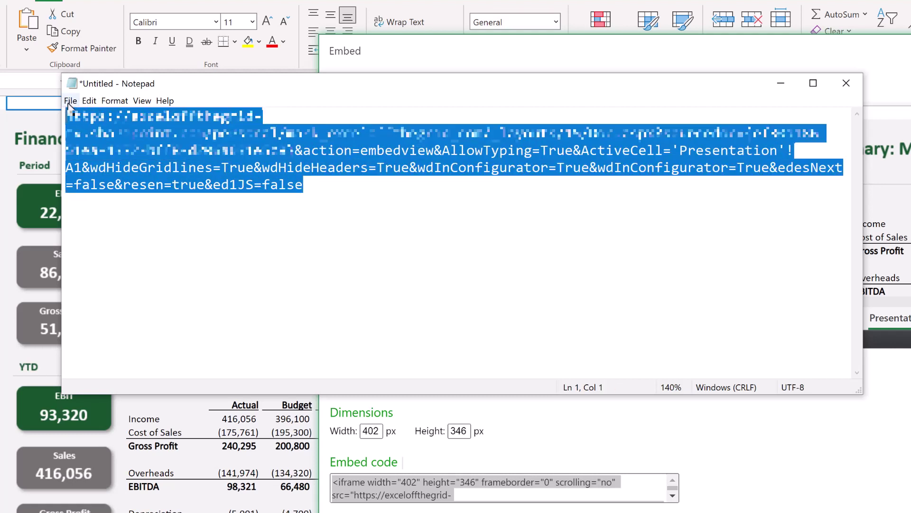
- Copy the embed URL and load it in a new Chrome tab
key(ctrl+c)
key(alt+Tab)
key(ctrl+t)
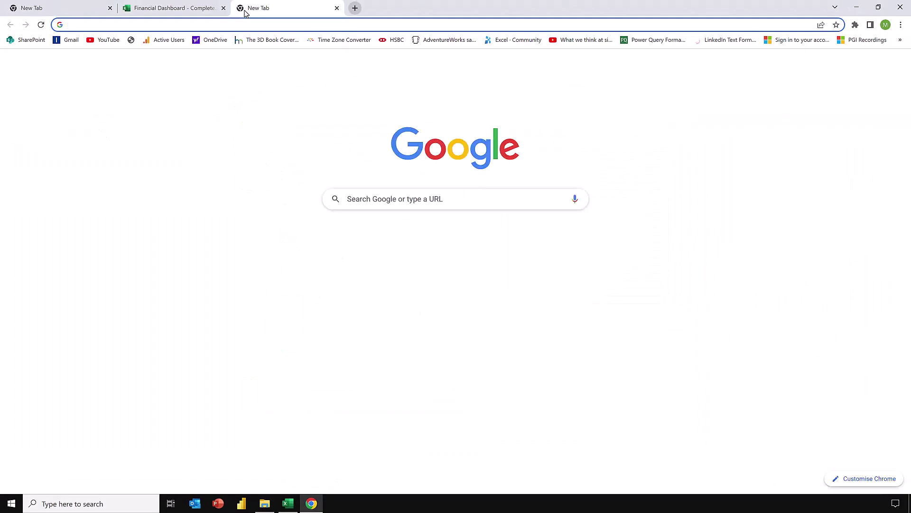
key(ctrl+v)
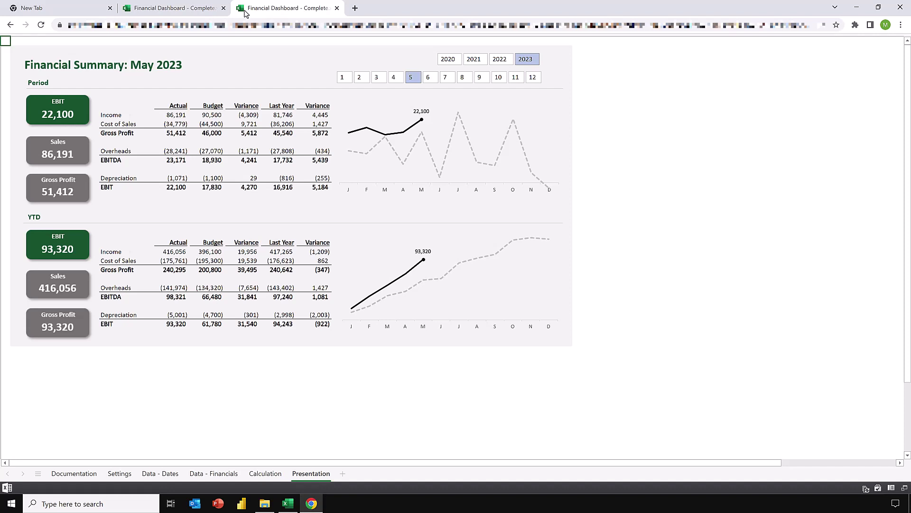
- Switch the embedded dashboard's month slicer to February, then March 2023
click(362, 81)
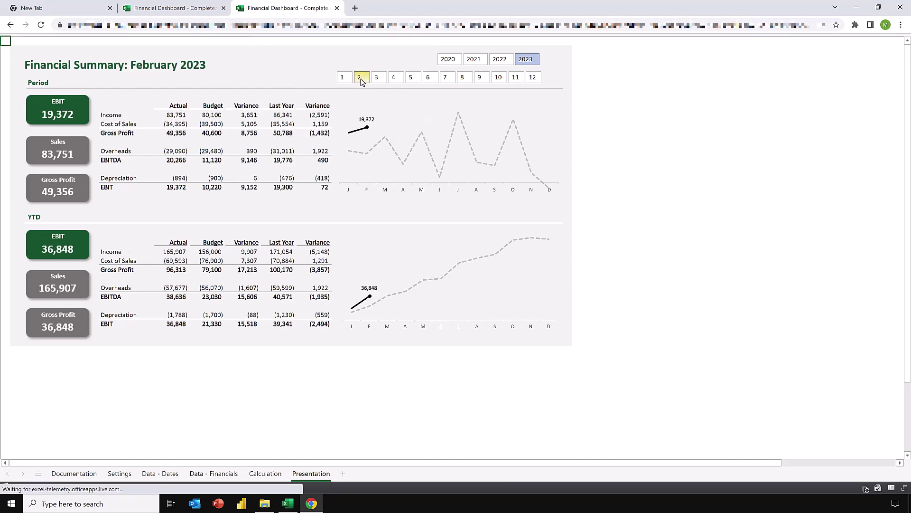
click(378, 80)
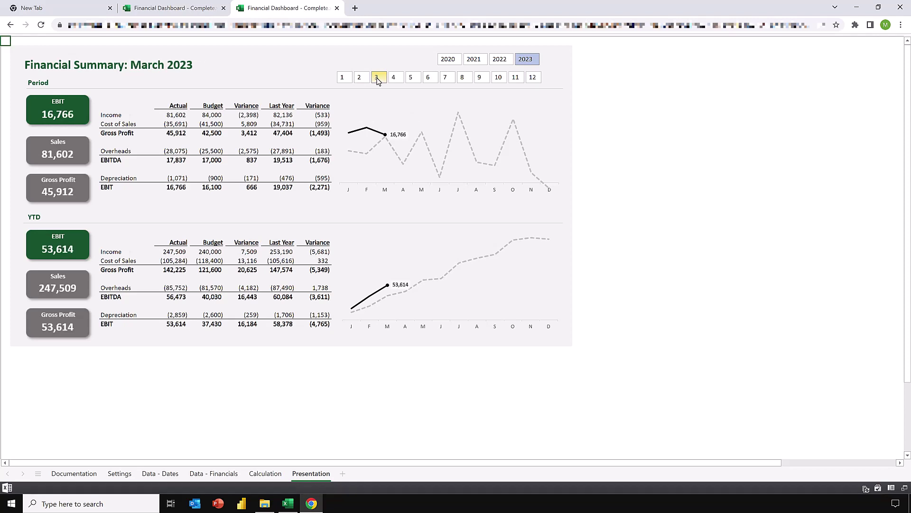
- Close the Embed dialog, then confirm typing 'test' in the embedded view leaves the workbook unchanged
click(220, 13)
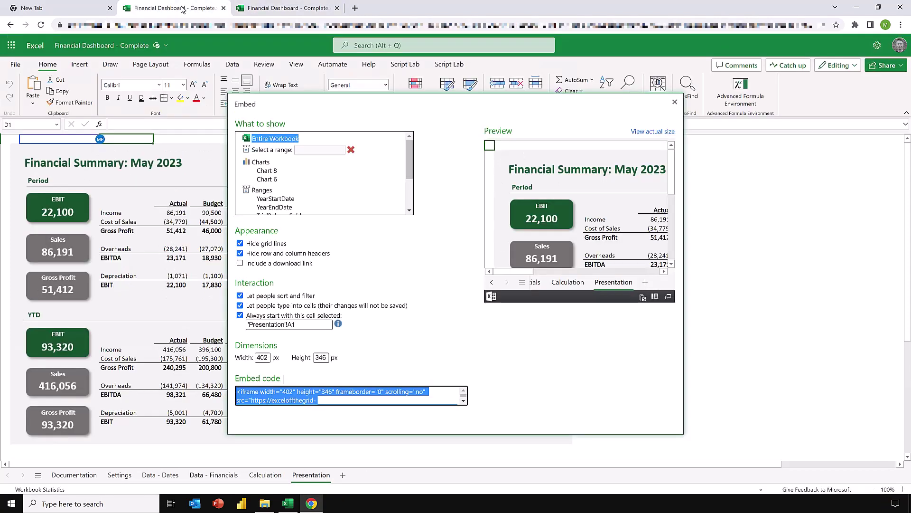
click(674, 101)
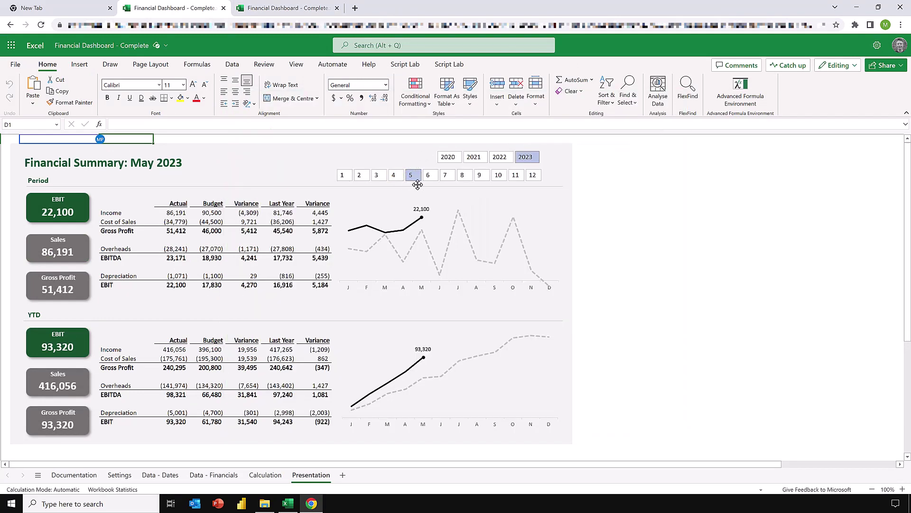
click(292, 15)
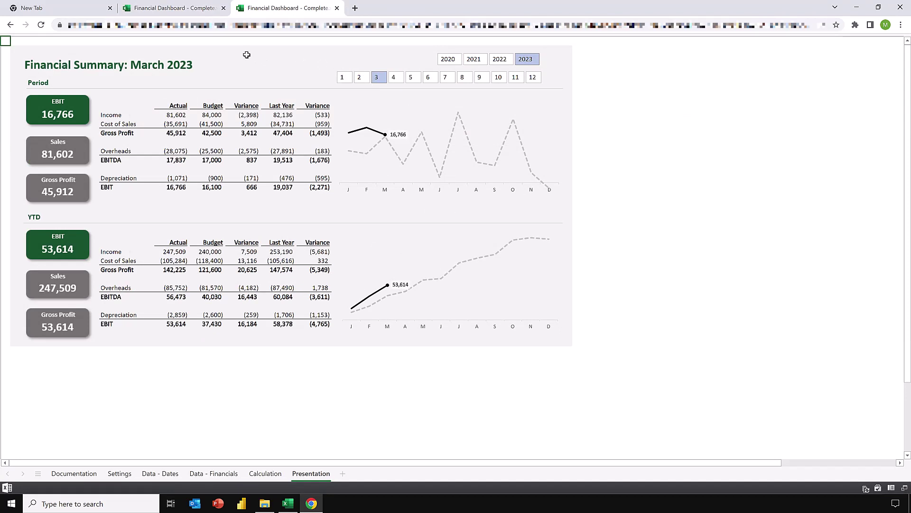
click(206, 42)
text(test)
key(Return)
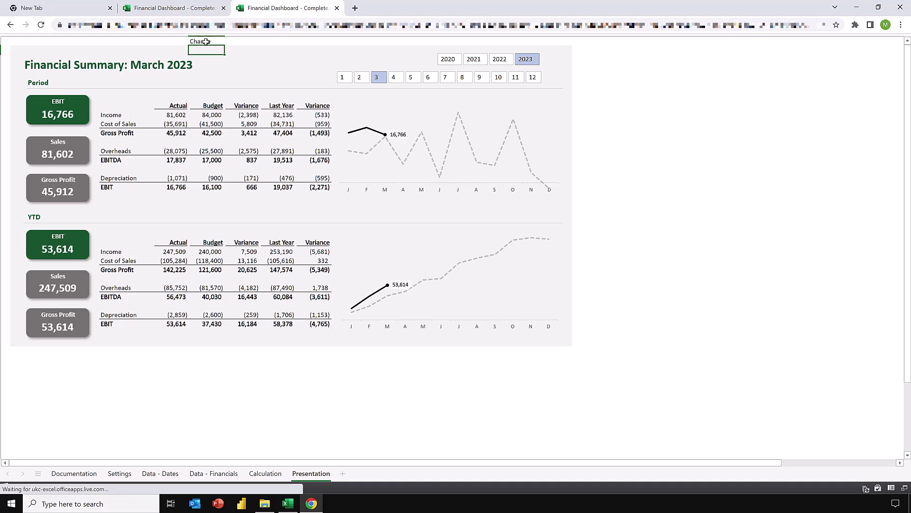
click(192, 12)
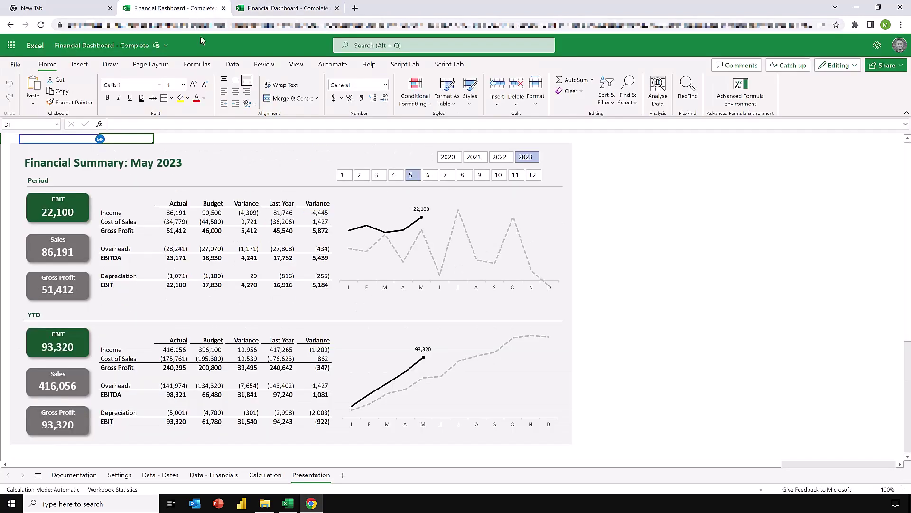